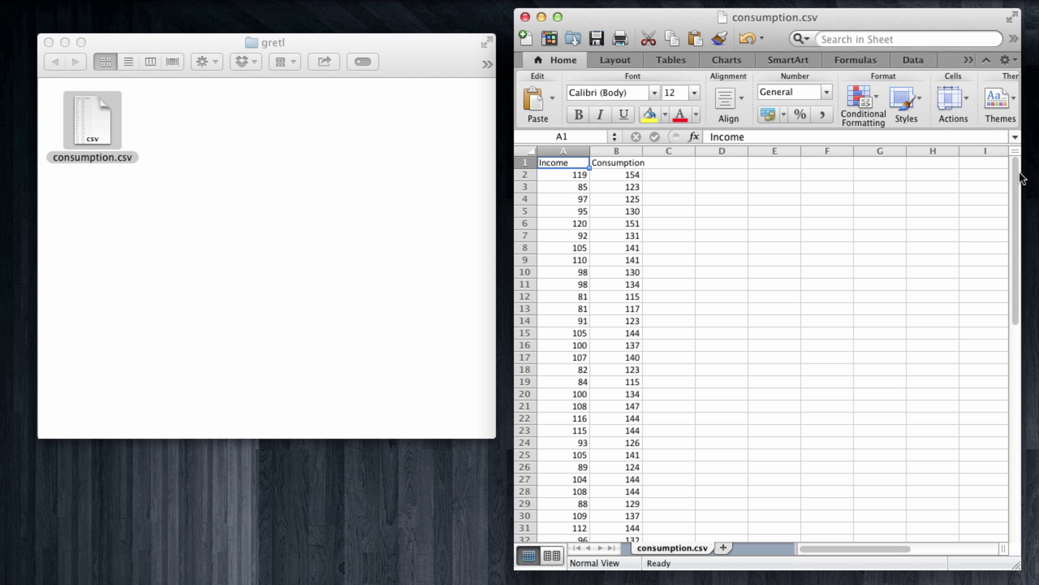
Scroll through the Income and Consumption data in Excel, then close the spreadsheet
mouse_move(1015, 181)
left_mouse_down()
mouse_move(1008, 244)
mouse_move(1004, 166)
left_mouse_up()
left_click(524, 17)
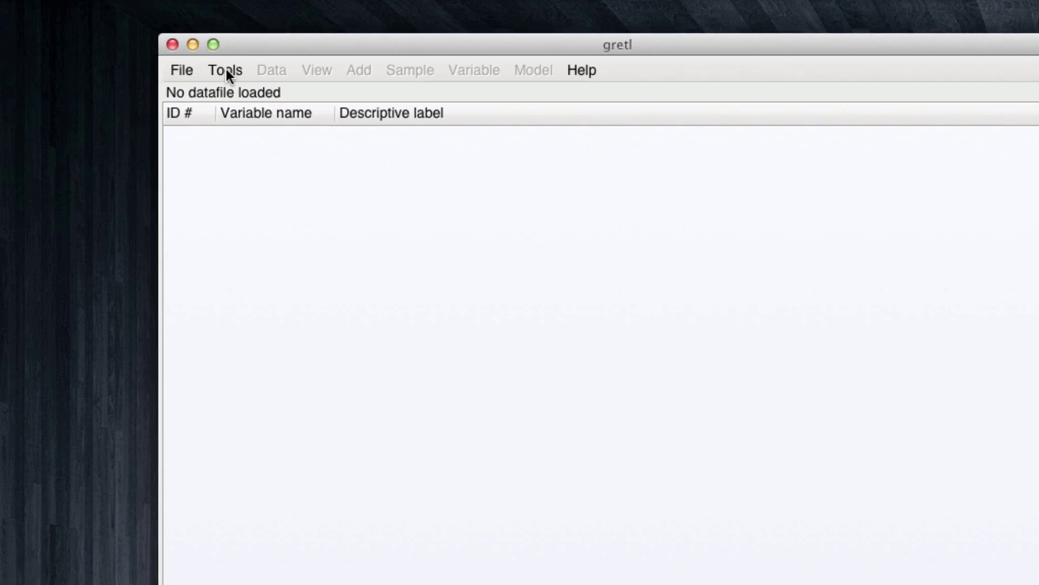
Look through the font options under Tools > Preferences and dismiss them without changes
left_click(238, 63)
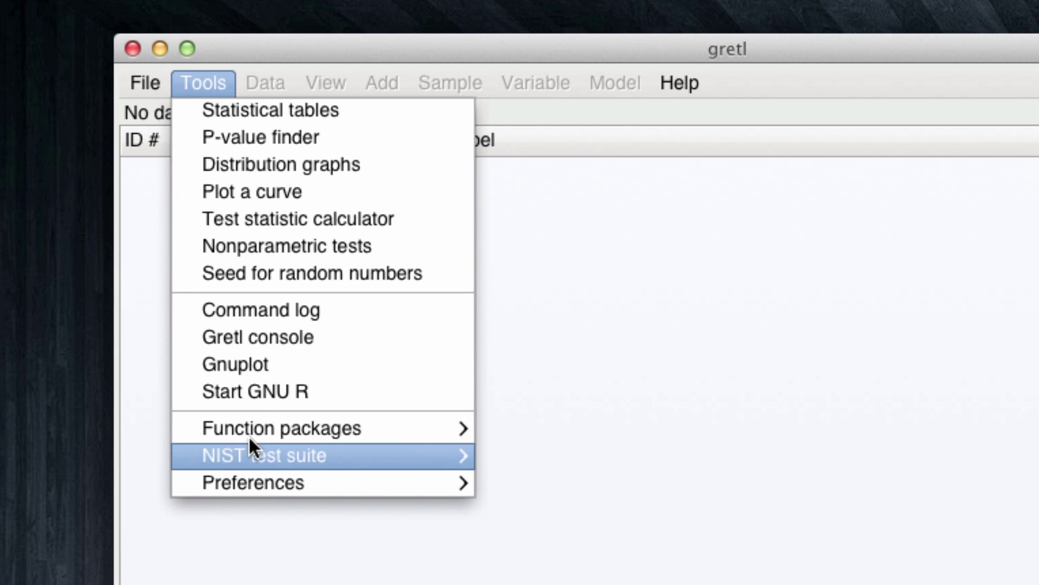
mouse_move(267, 489)
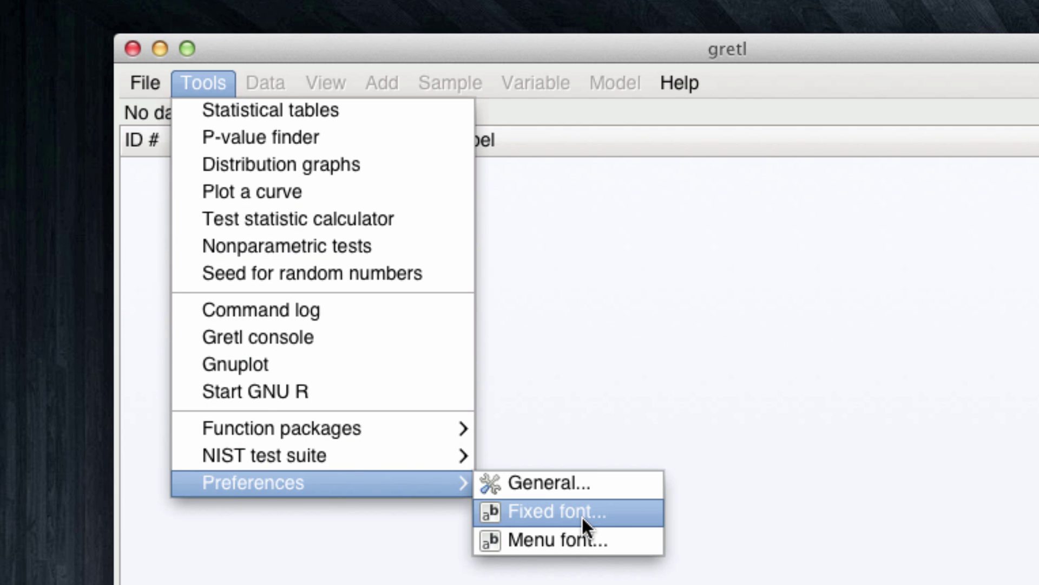
key("Down")
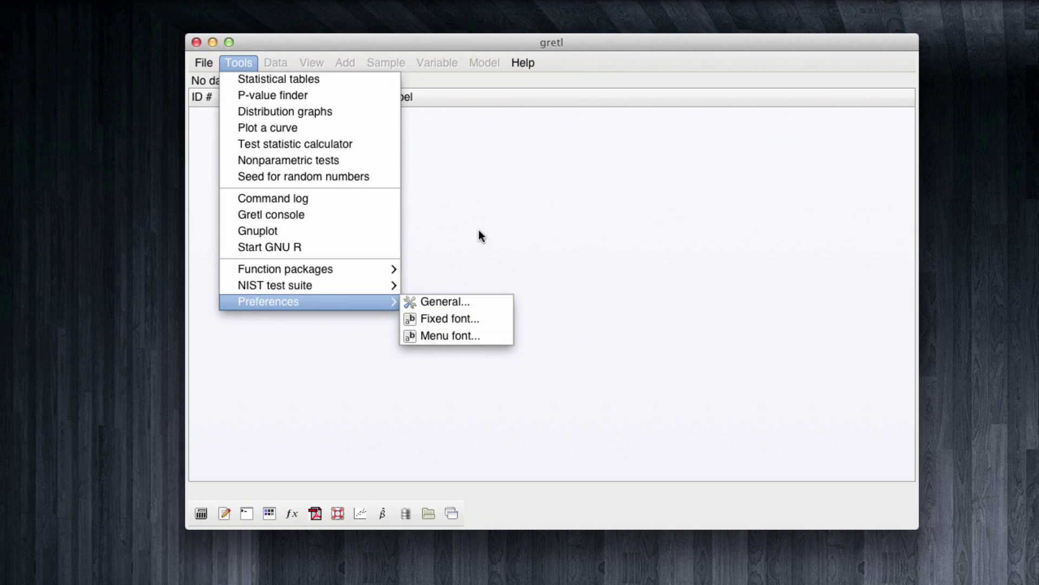
left_click(479, 231)
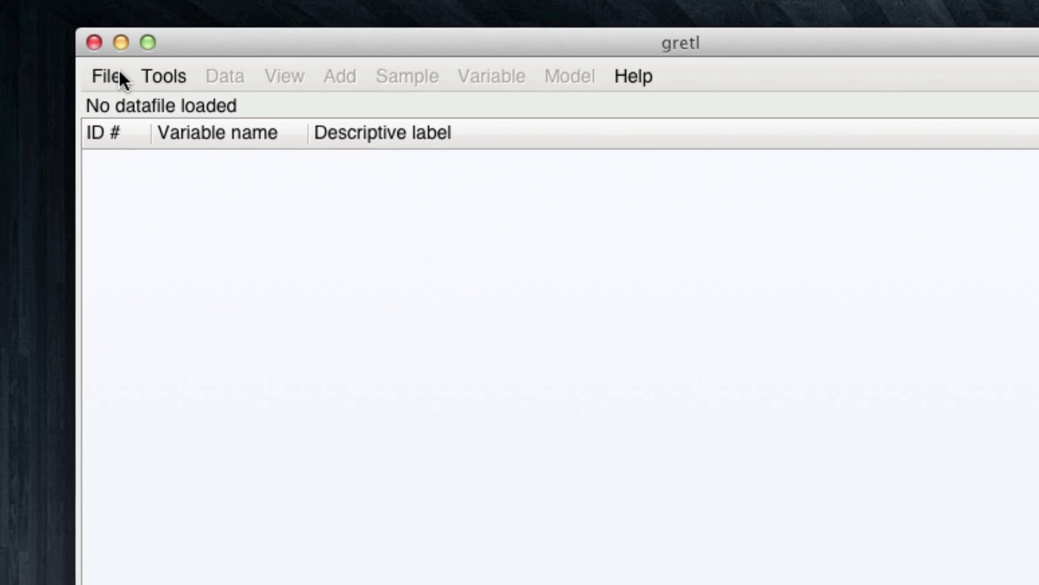
Open consumption.csv from the gretl folder as a user data file, filtering to CSV files
left_click(108, 77)
mouse_move(139, 114)
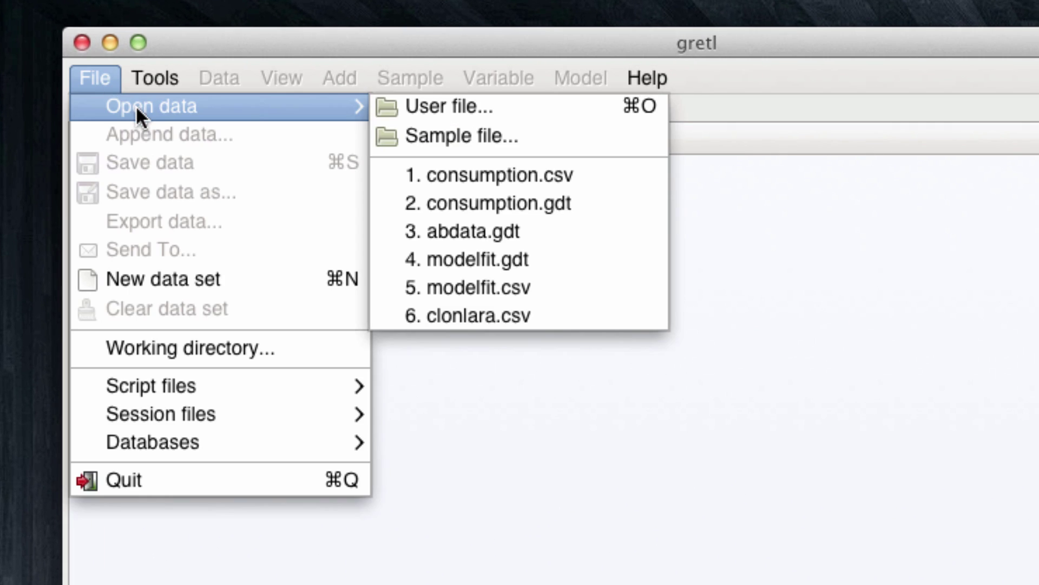
left_click(408, 106)
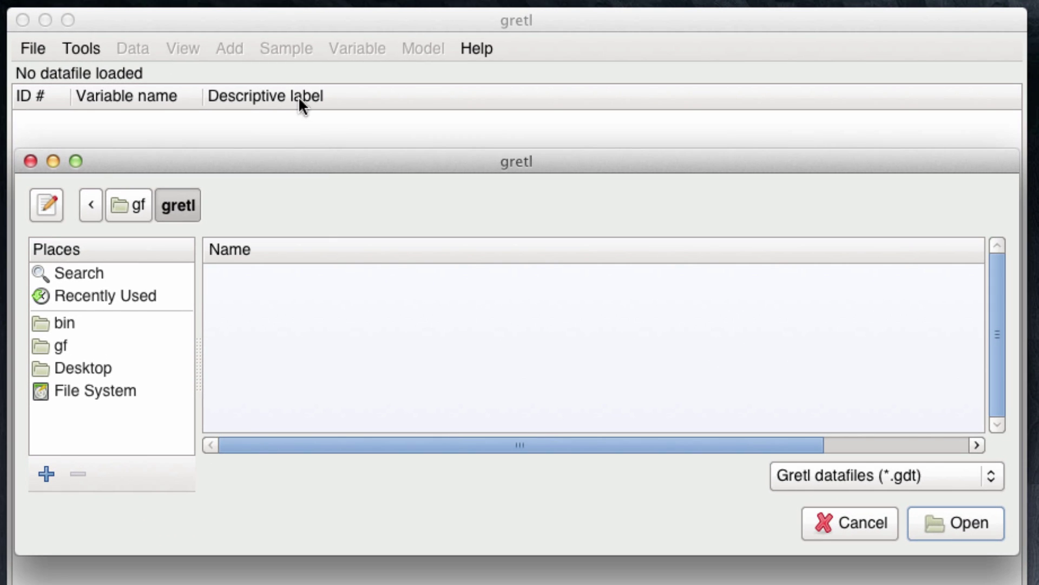
left_click_drag(339, 151, 333, 15)
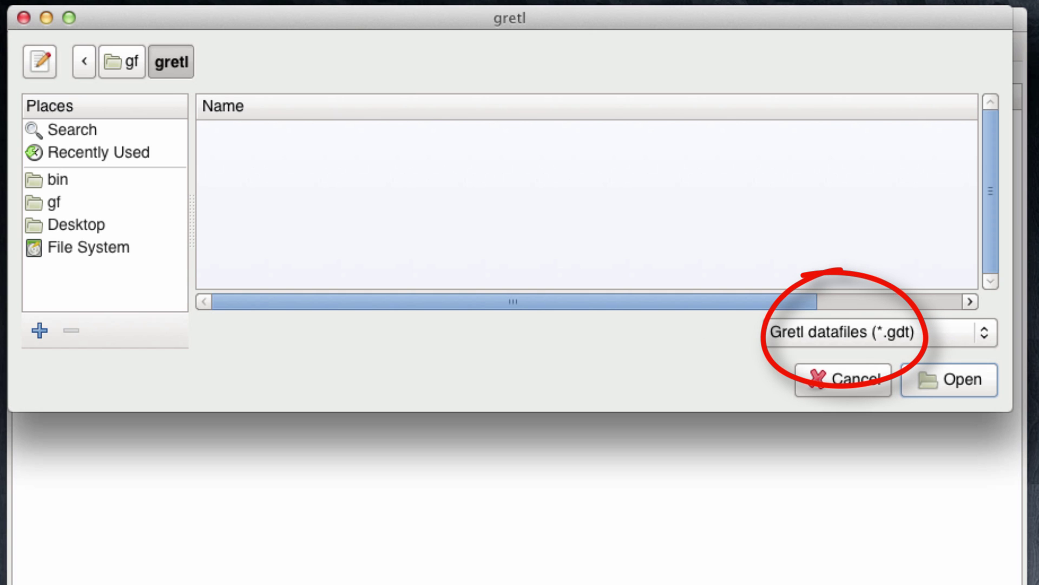
left_click(985, 336)
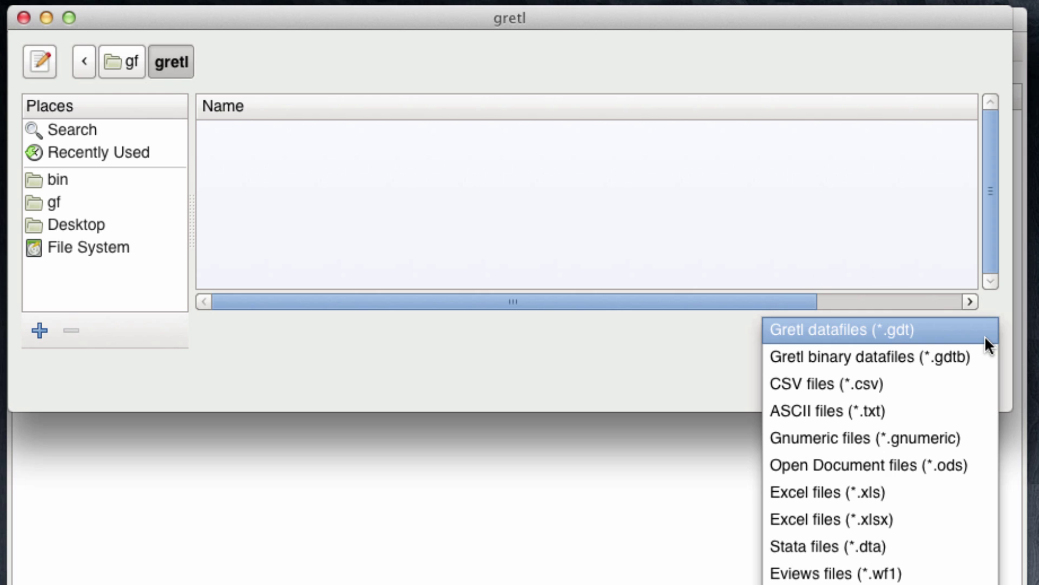
left_click(960, 376)
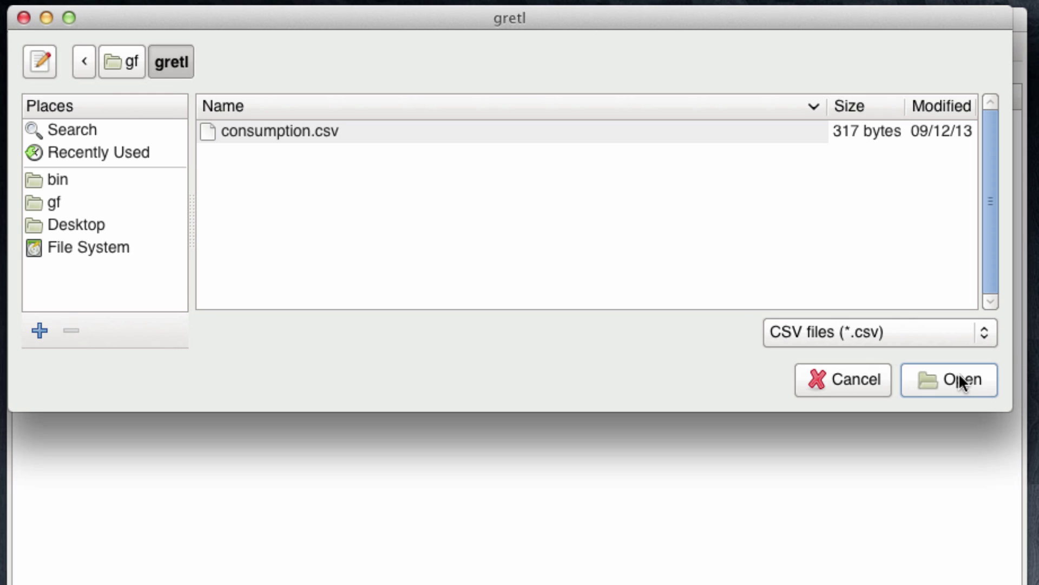
left_click(448, 130)
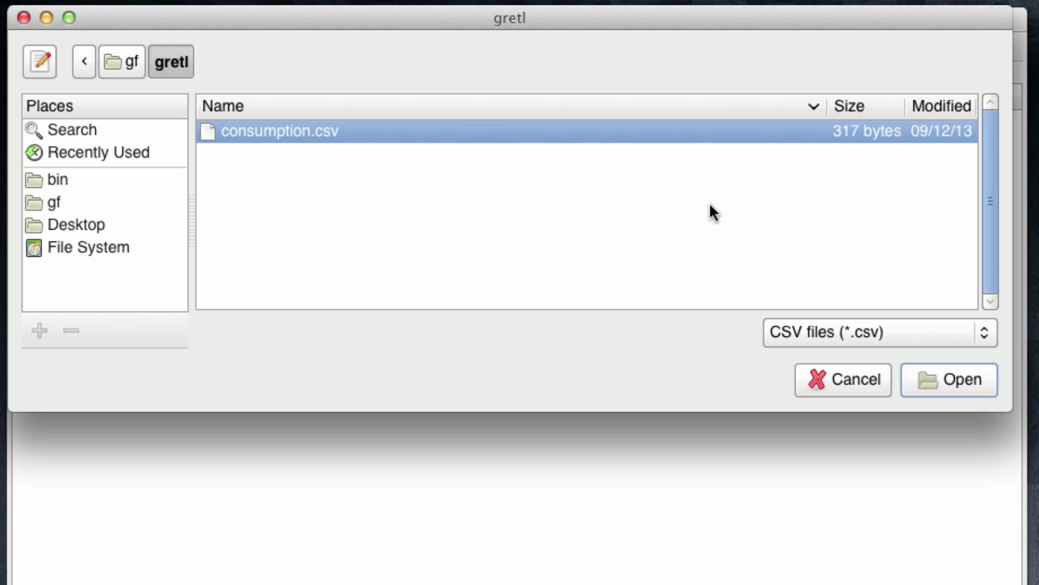
left_click(957, 376)
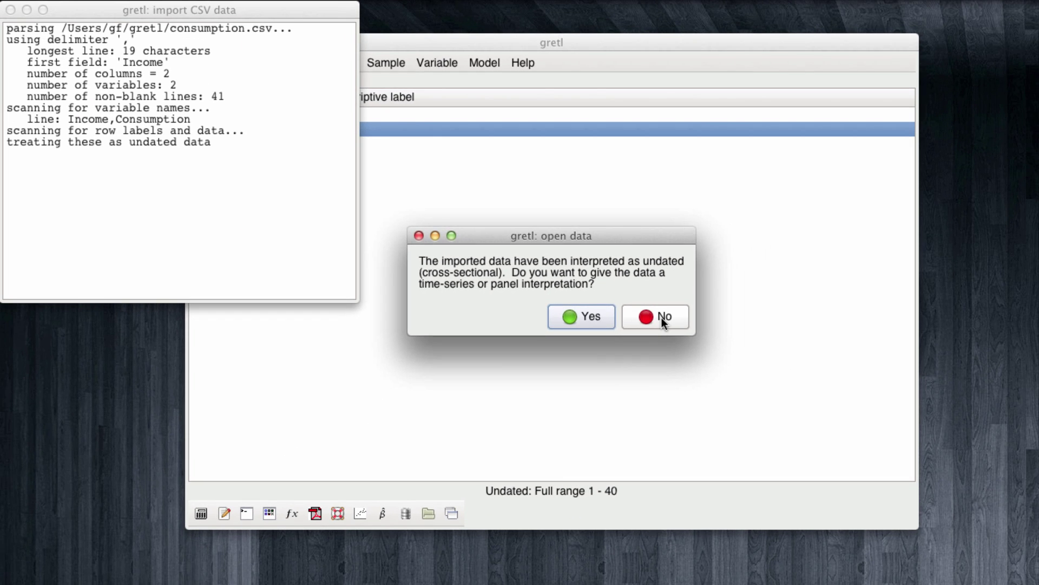
Decline the time-series interpretation to keep the data undated, and close the import log
left_click(772, 349)
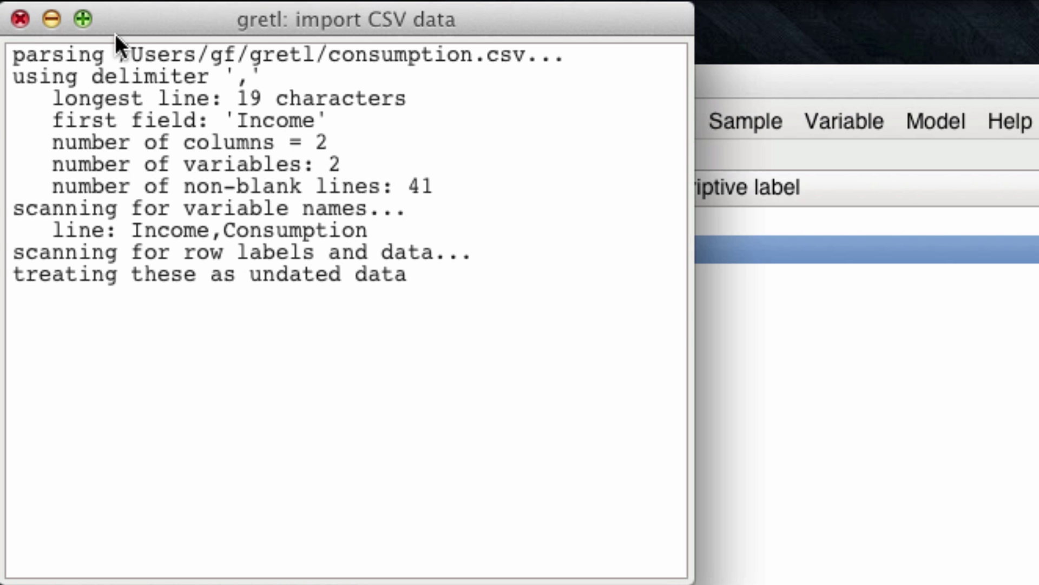
left_click(19, 19)
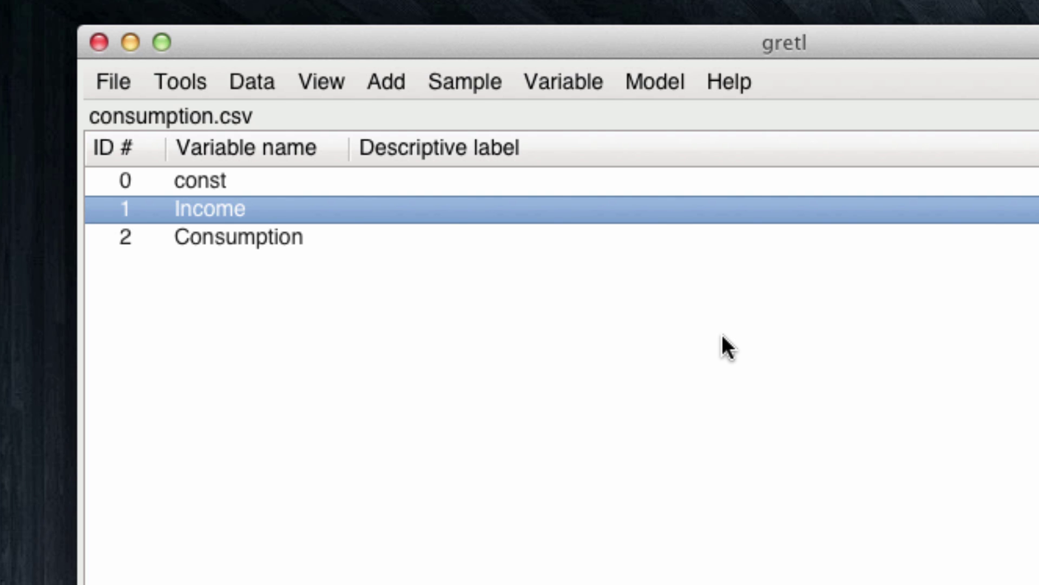
left_click(245, 239, "ctrl")
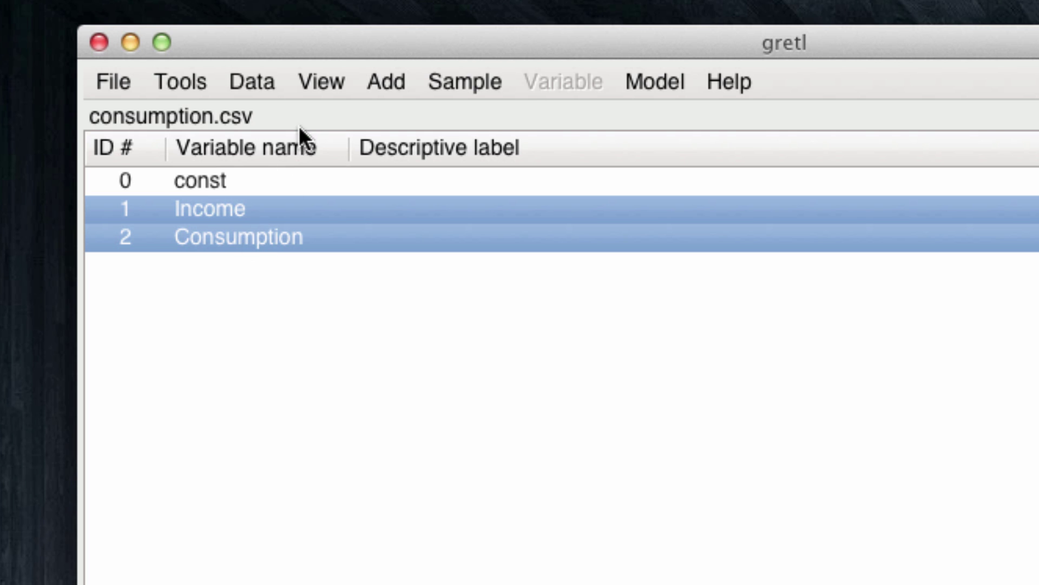
left_click(274, 83)
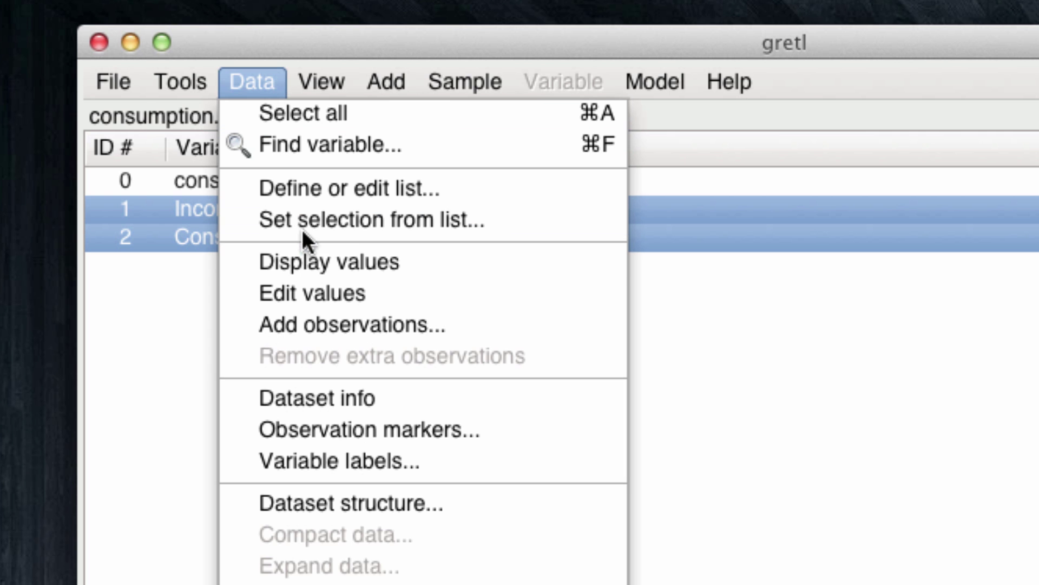
left_click(309, 264)
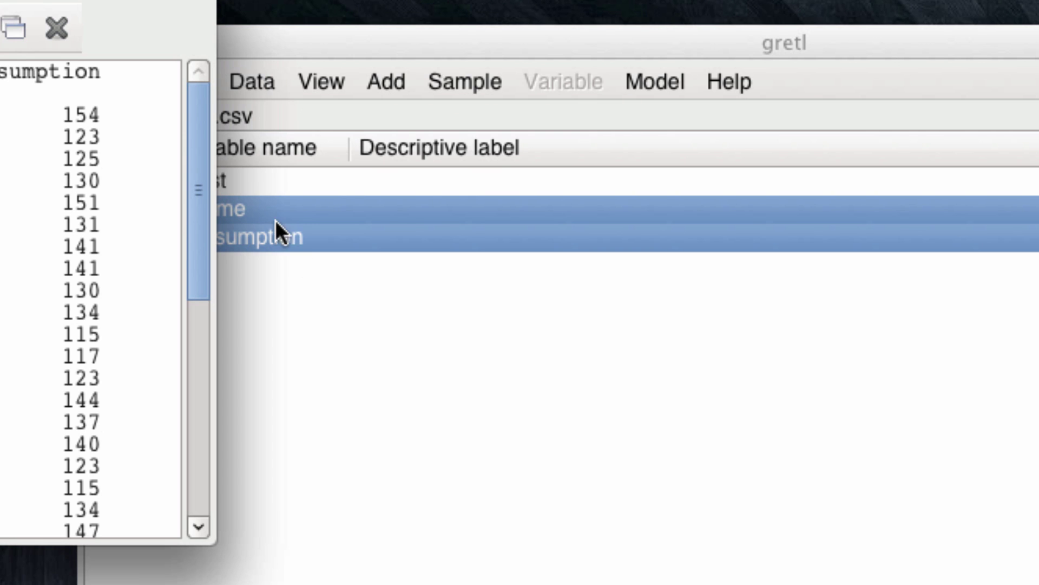
left_click_drag(48, 3, 724, 206)
left_click_drag(868, 338, 877, 454)
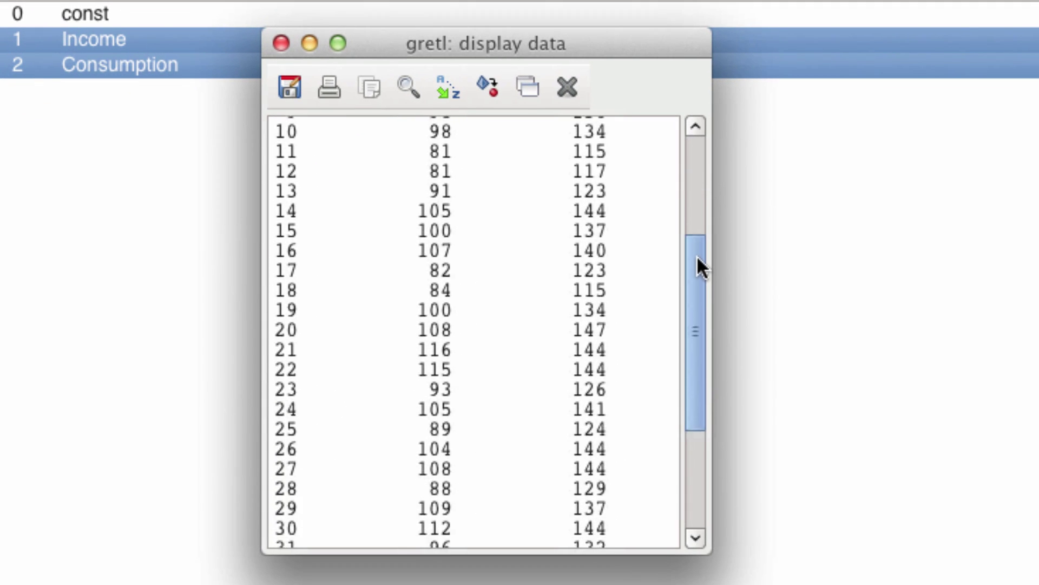
left_click_drag(699, 268, 676, 167)
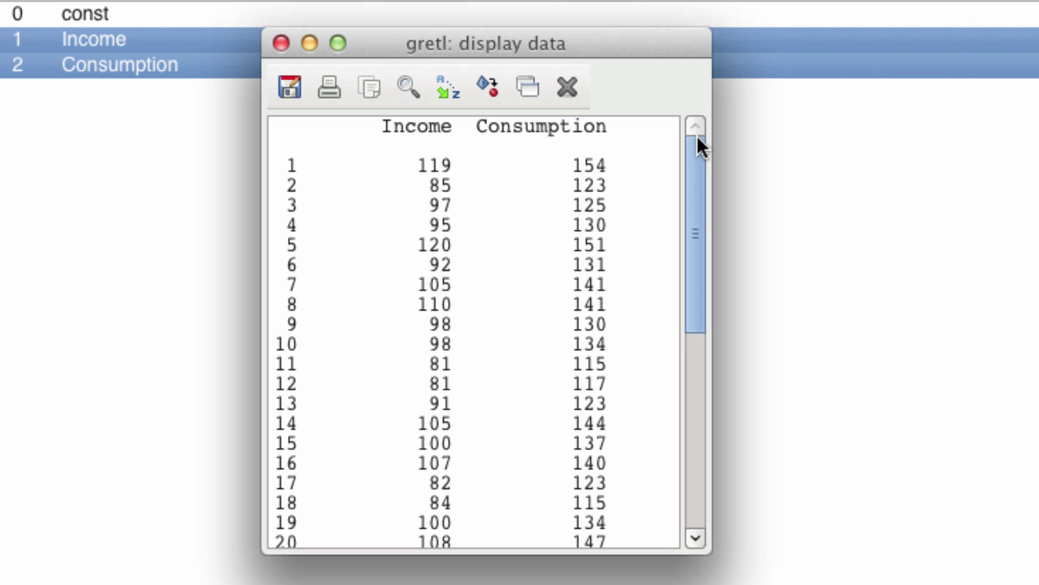
mouse_move(697, 143)
left_mouse_down()
mouse_move(703, 405)
mouse_move(695, 127)
left_mouse_up()
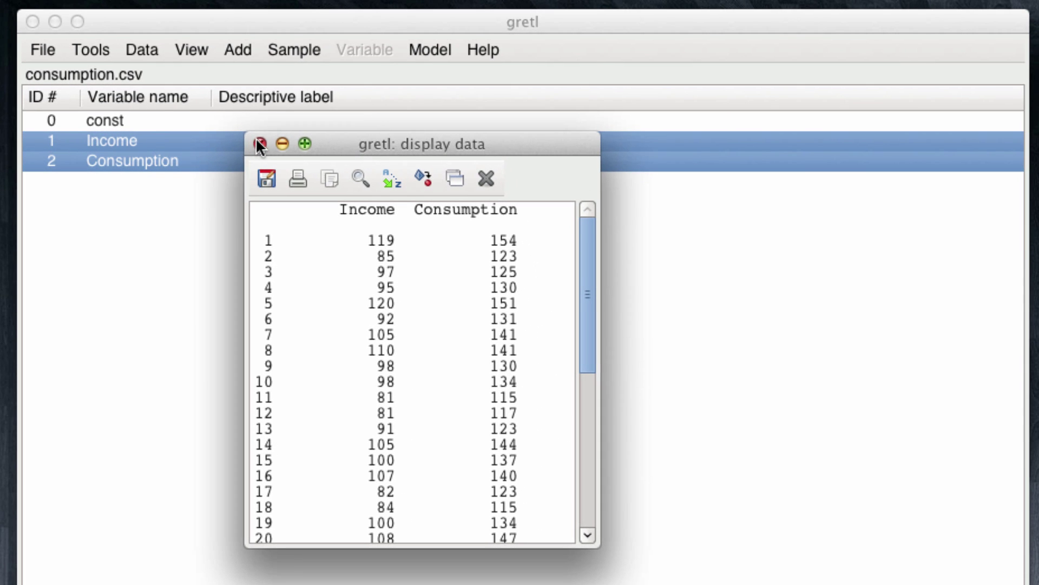
left_click(260, 144)
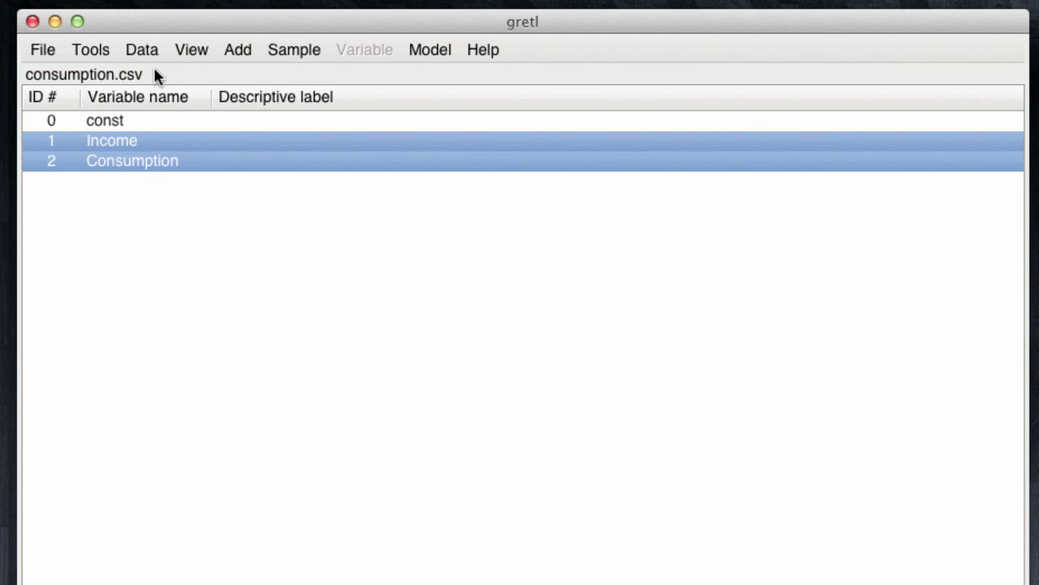
left_click(142, 49)
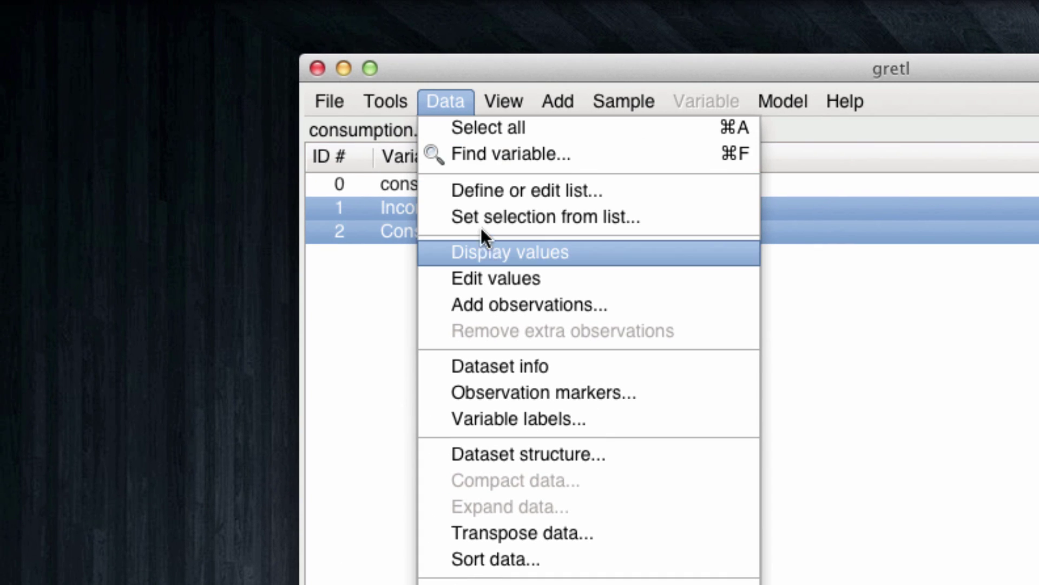
left_click(497, 278)
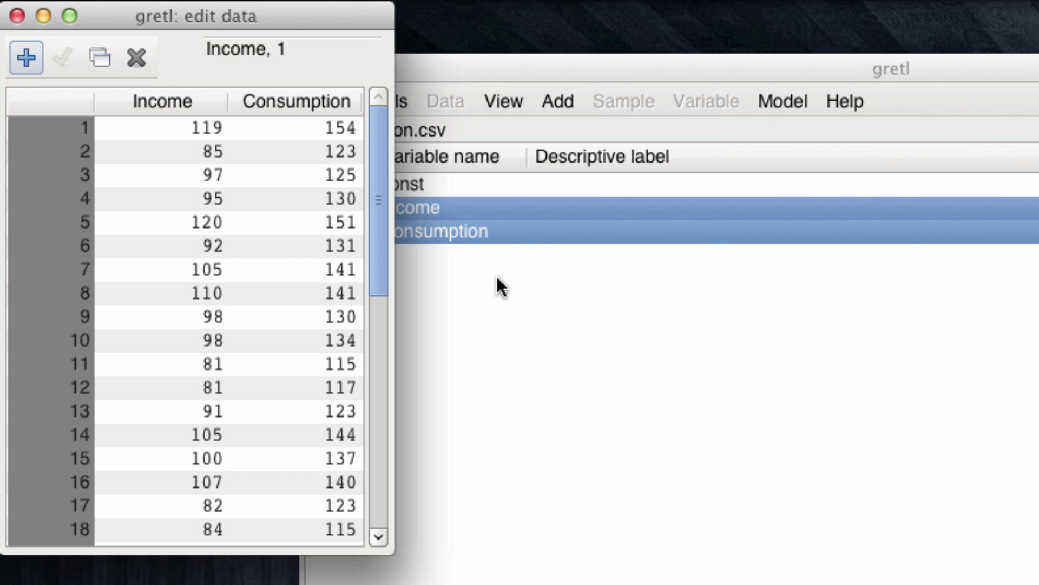
left_click(211, 269)
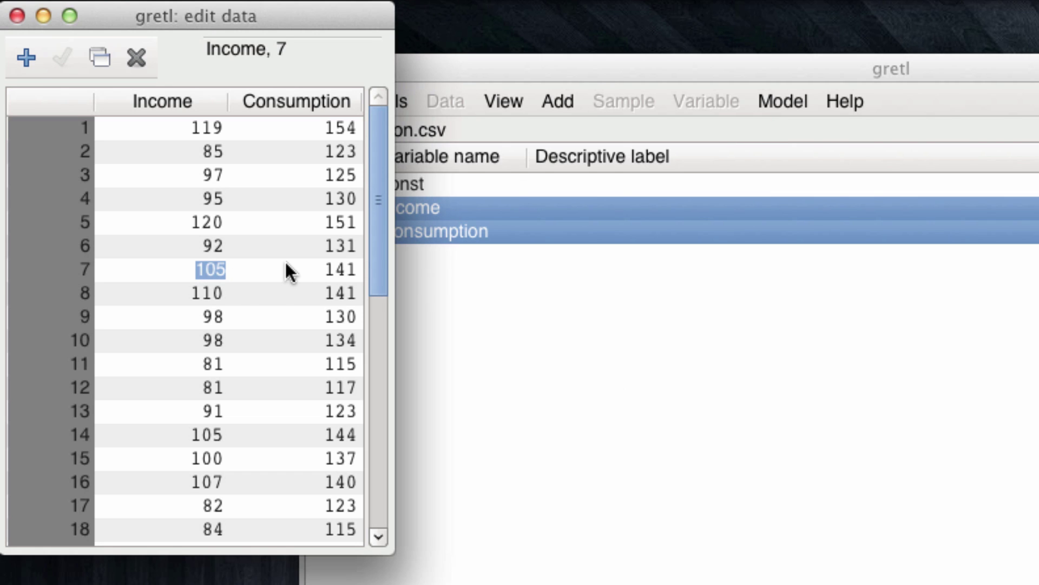
type("100")
key("Up")
key("Down")
type("105")
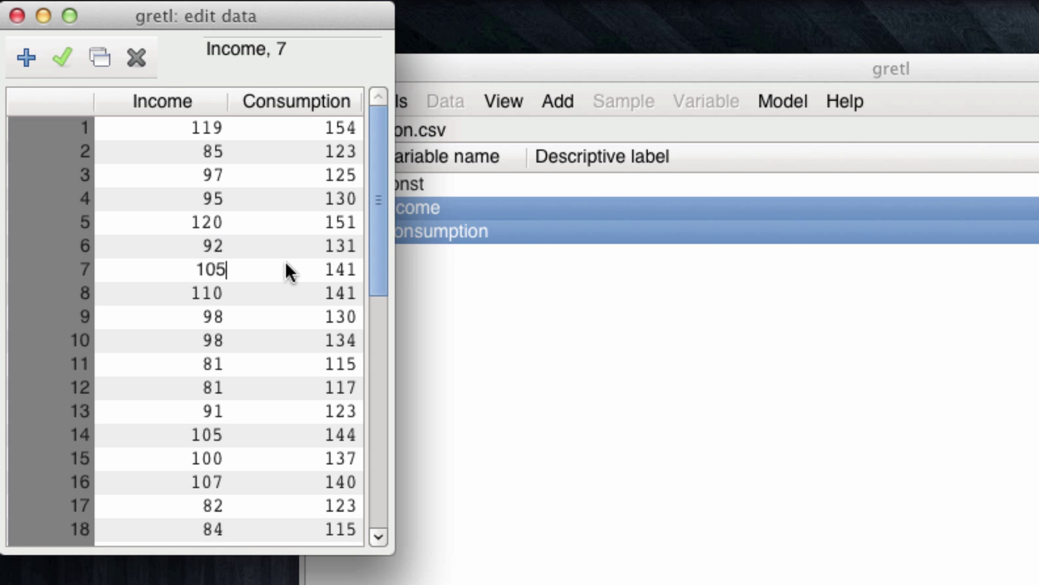
key("Return")
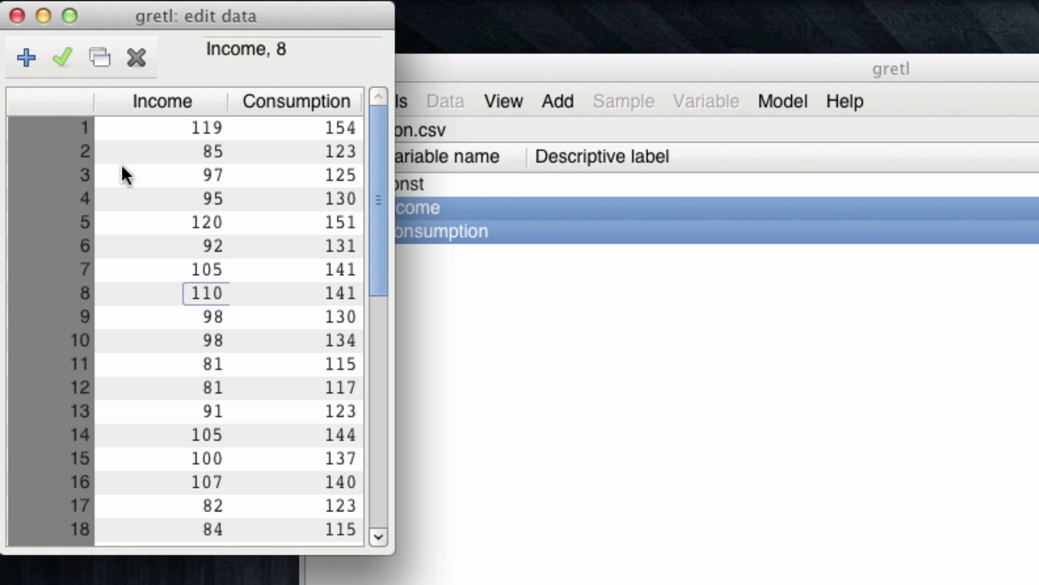
left_click(16, 16)
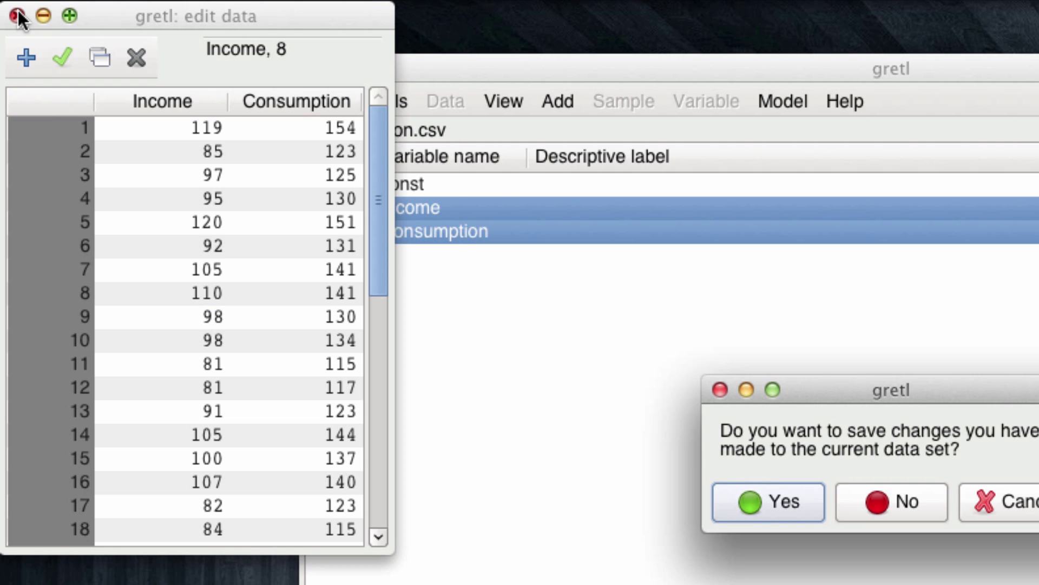
left_click(920, 503)
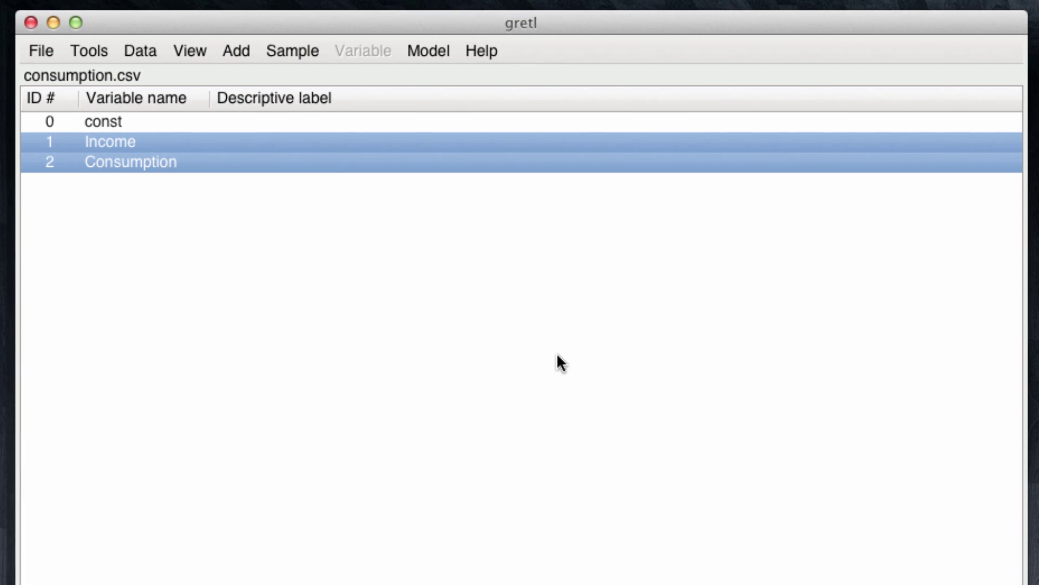
Compute summary statistics with both Income and Consumption in the selected variables list
left_click(190, 50)
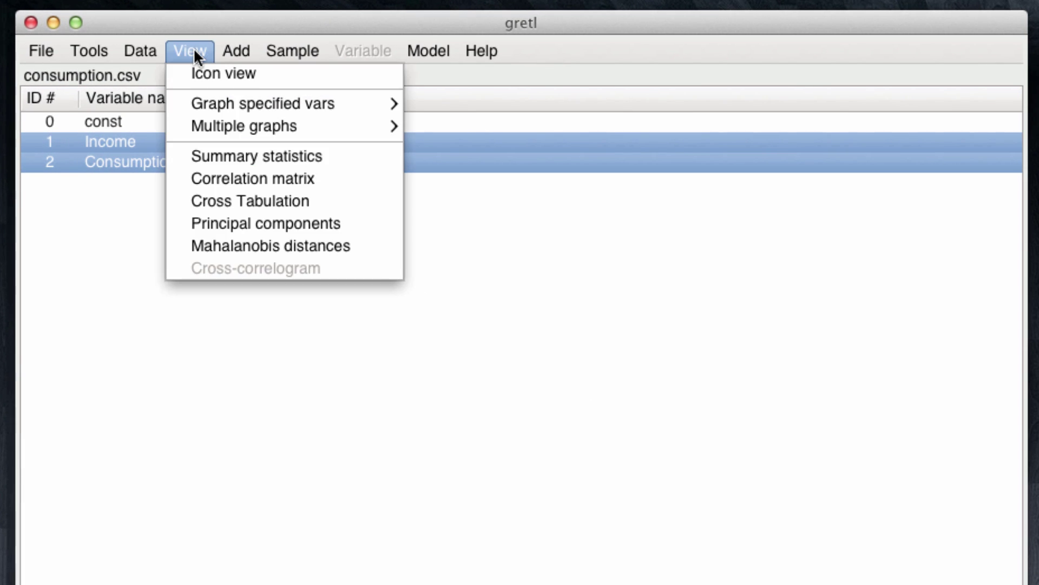
left_click(233, 159)
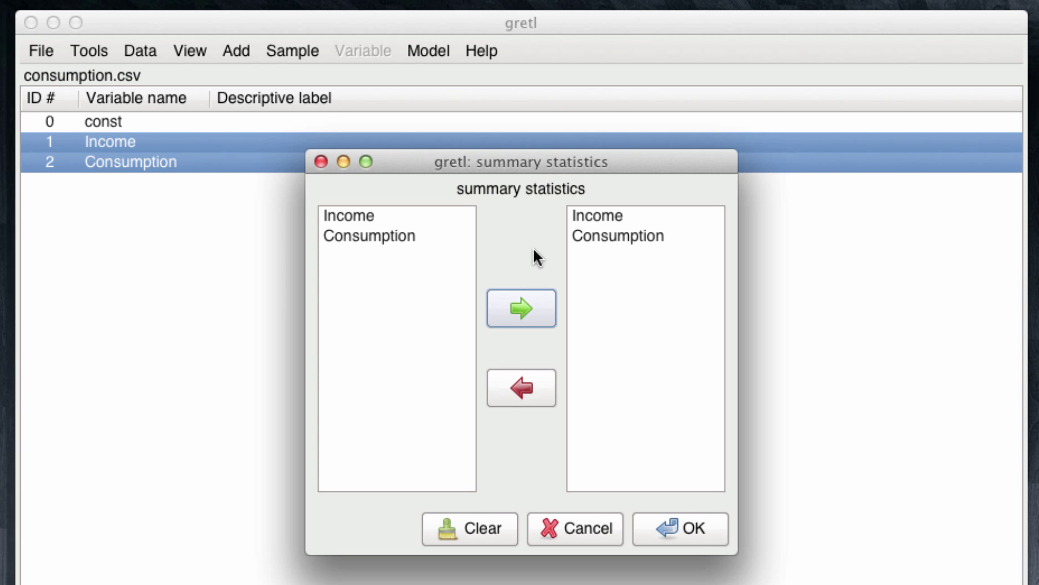
left_click(614, 215)
left_click(616, 233)
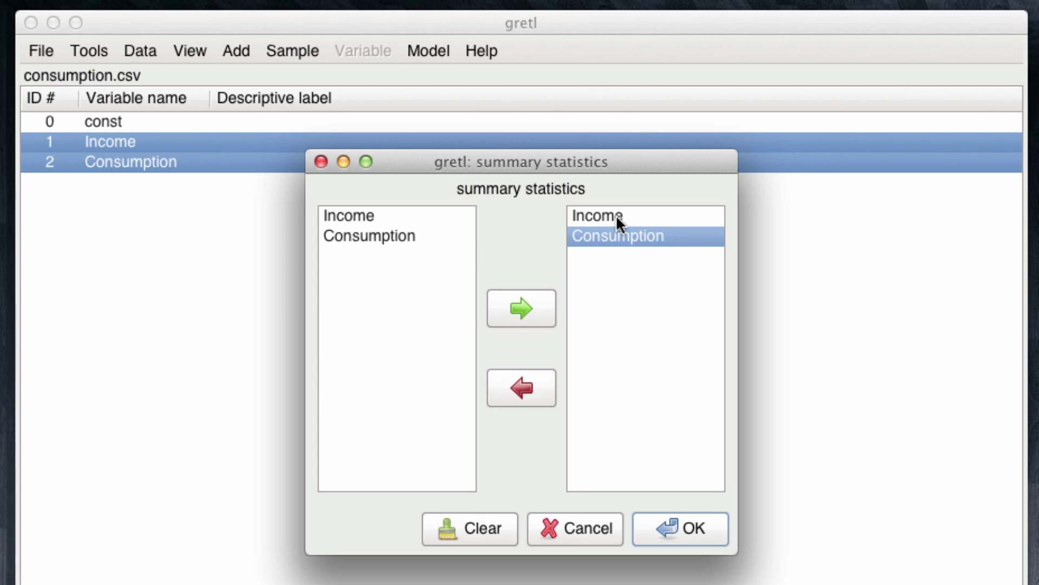
left_click(616, 214)
left_click(616, 229)
left_click(544, 383)
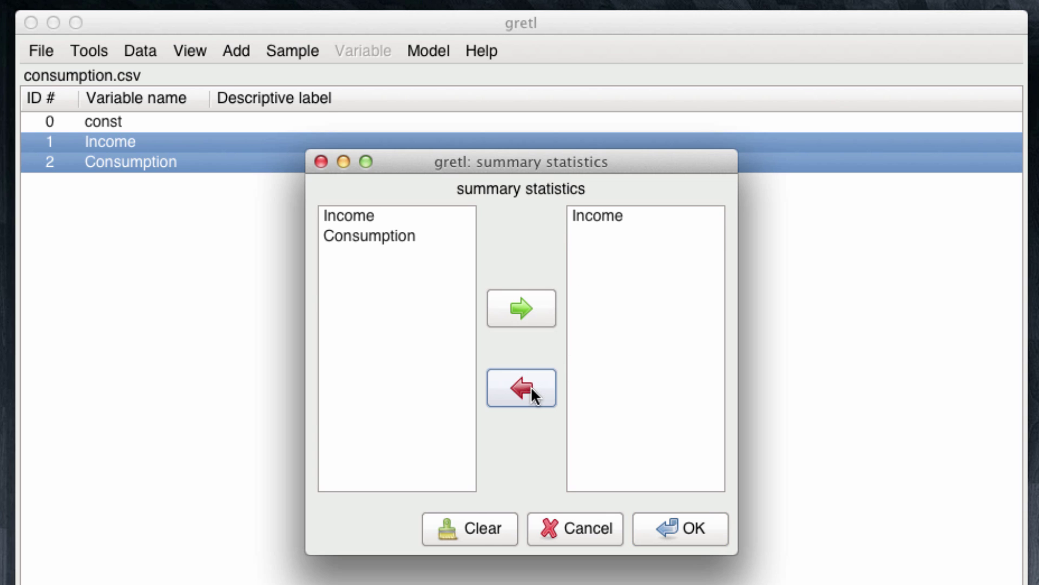
left_click(339, 230)
left_click(520, 304)
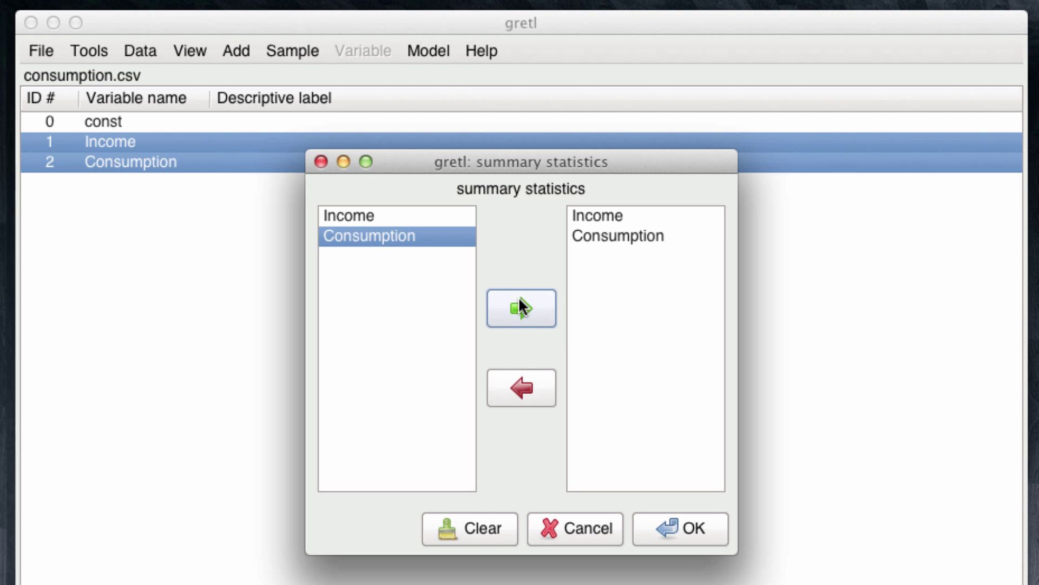
left_click(695, 529)
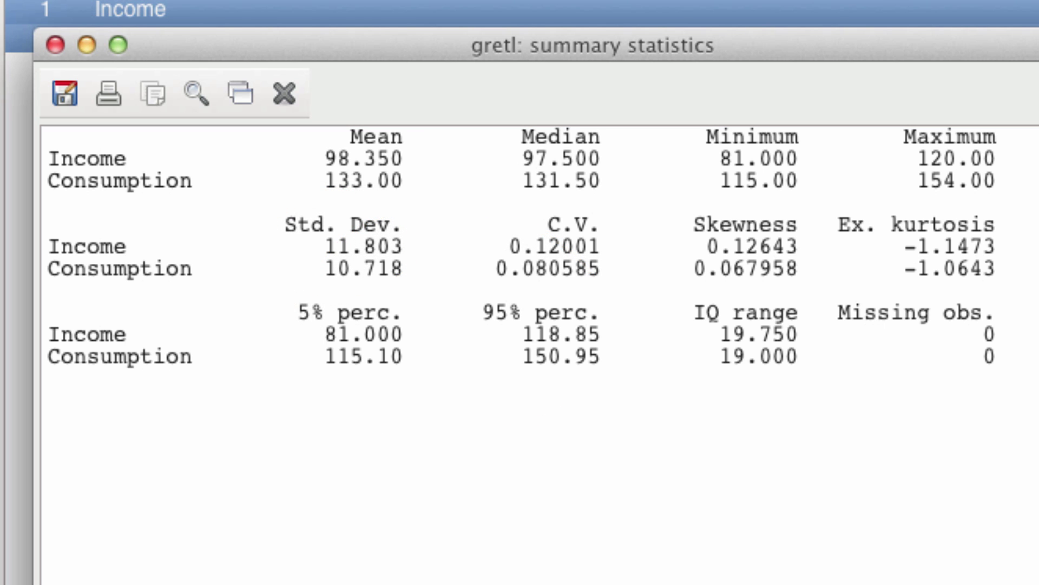
Close the summary statistics window
left_click(55, 44)
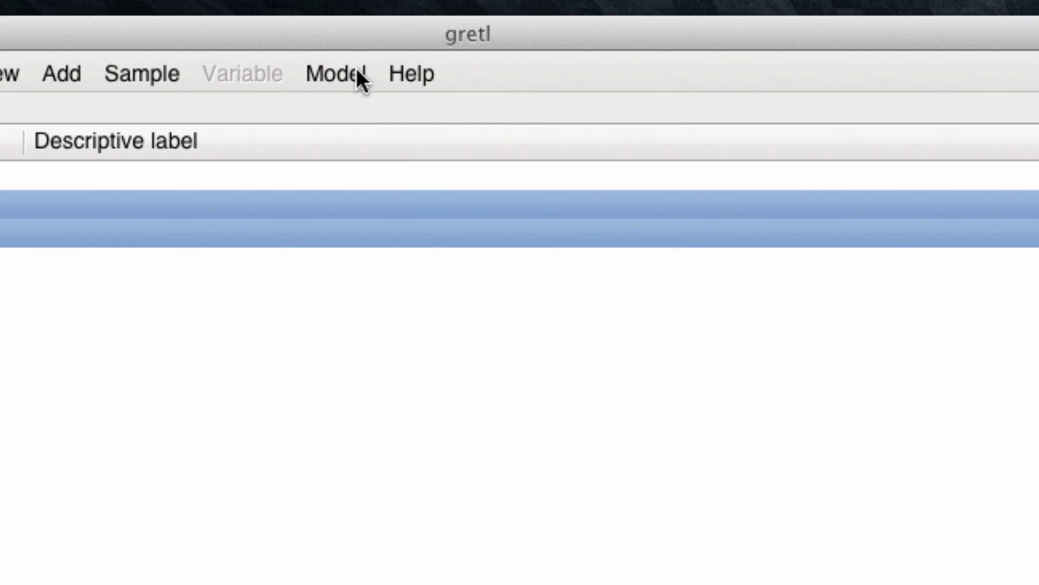
Glance at the Model menu, then bring up the OLS model specification dialog
left_click(447, 42)
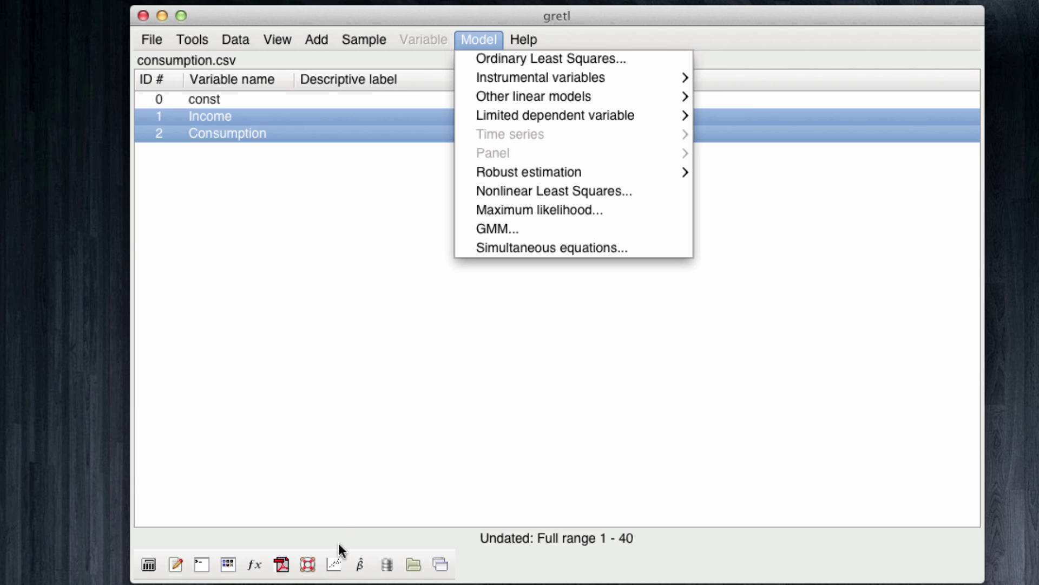
left_click(362, 566)
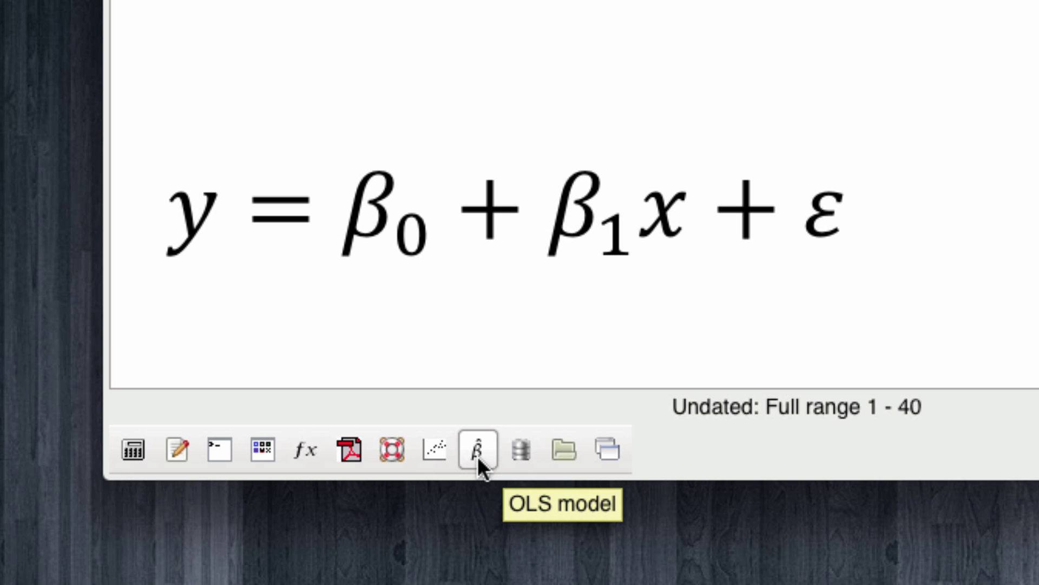
left_click(478, 455)
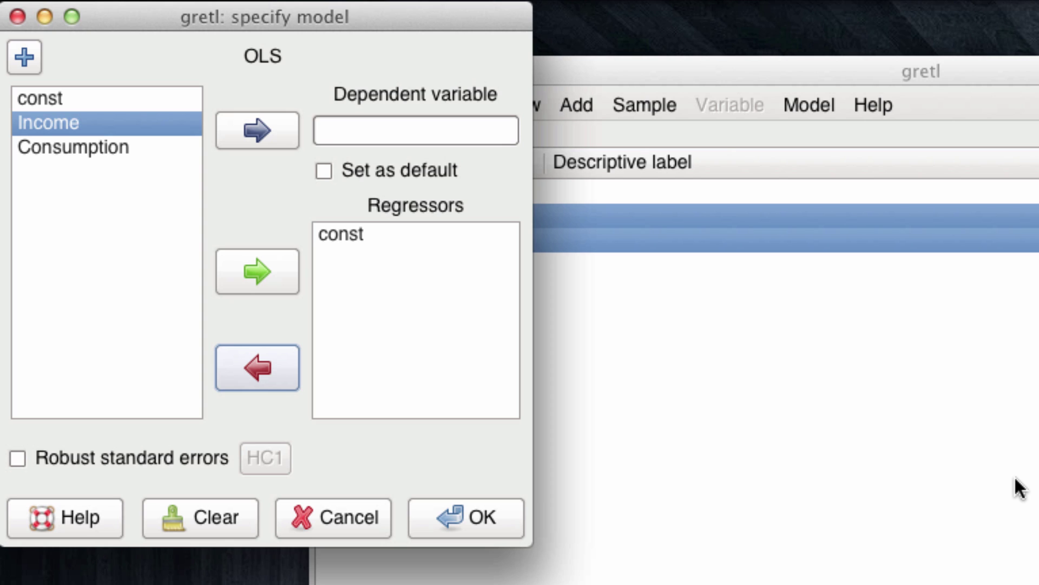
Regress Consumption on const and Income by OLS, giving slope 0.852736 and R-squared 0.881858
left_click(60, 148)
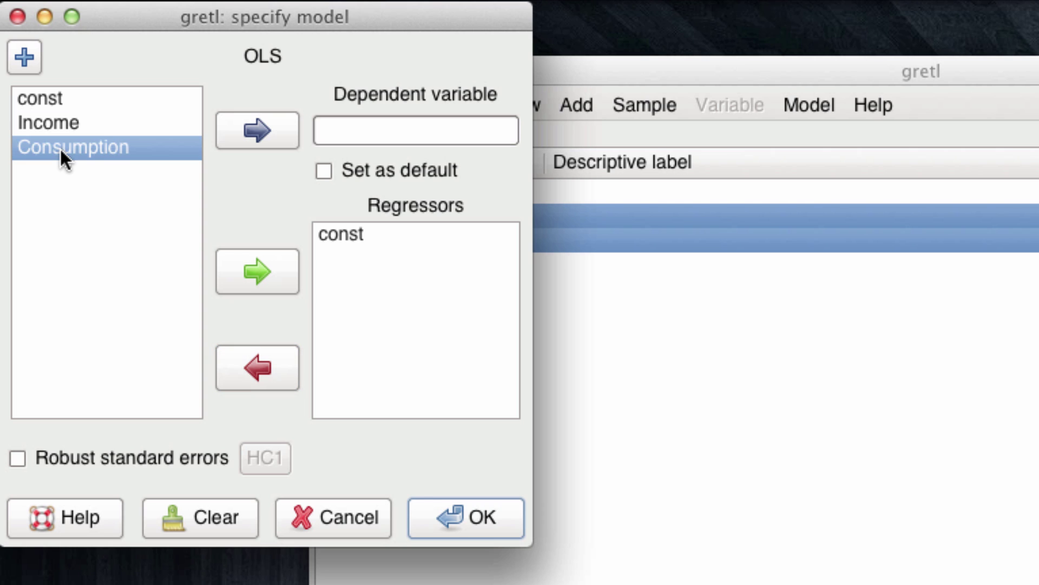
left_click(250, 126)
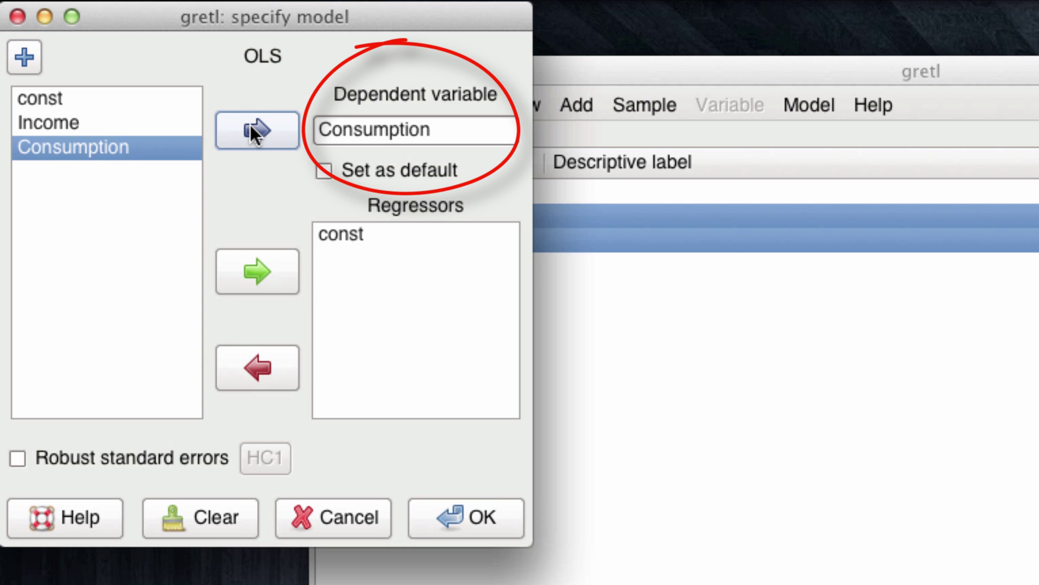
left_click(78, 124)
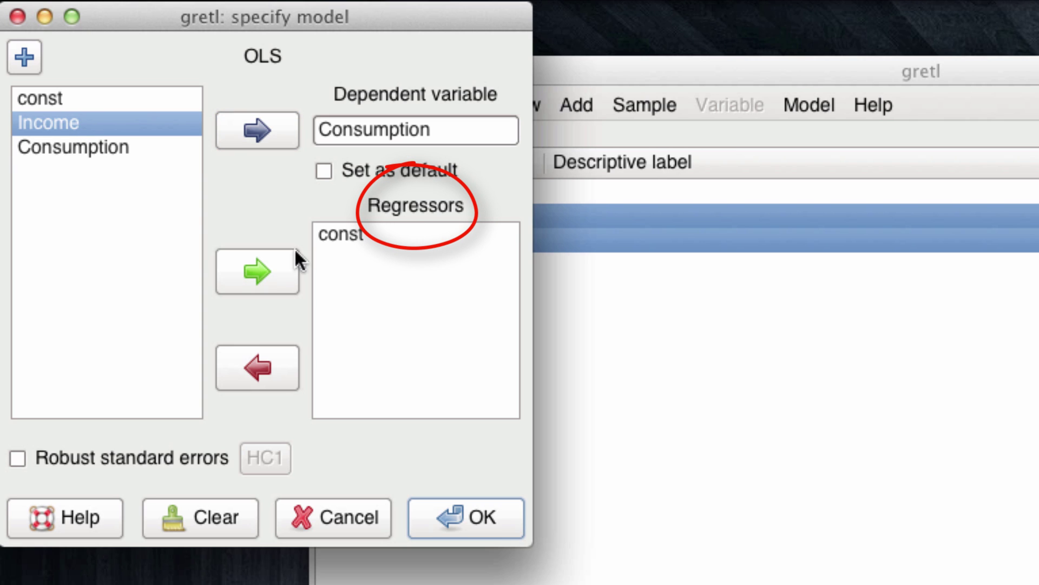
left_click(276, 266)
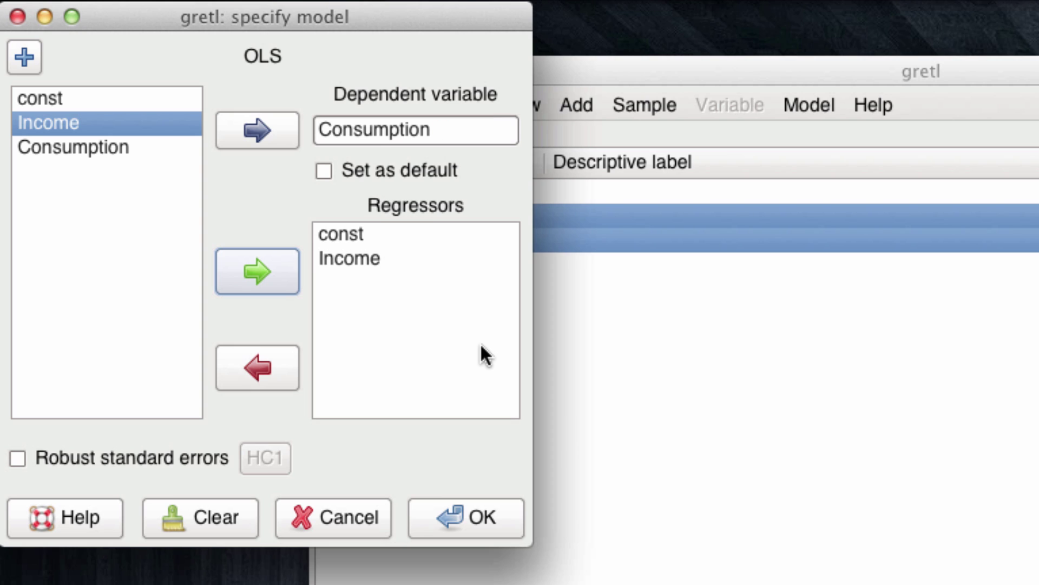
left_click(481, 517)
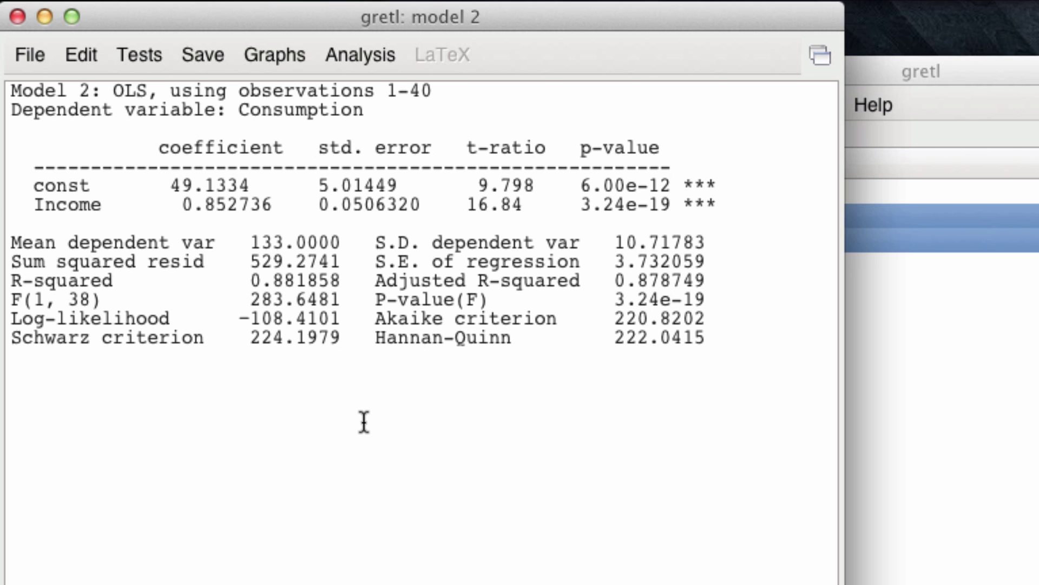
Open the Analysis menu in the Model 2 window
left_click(359, 53)
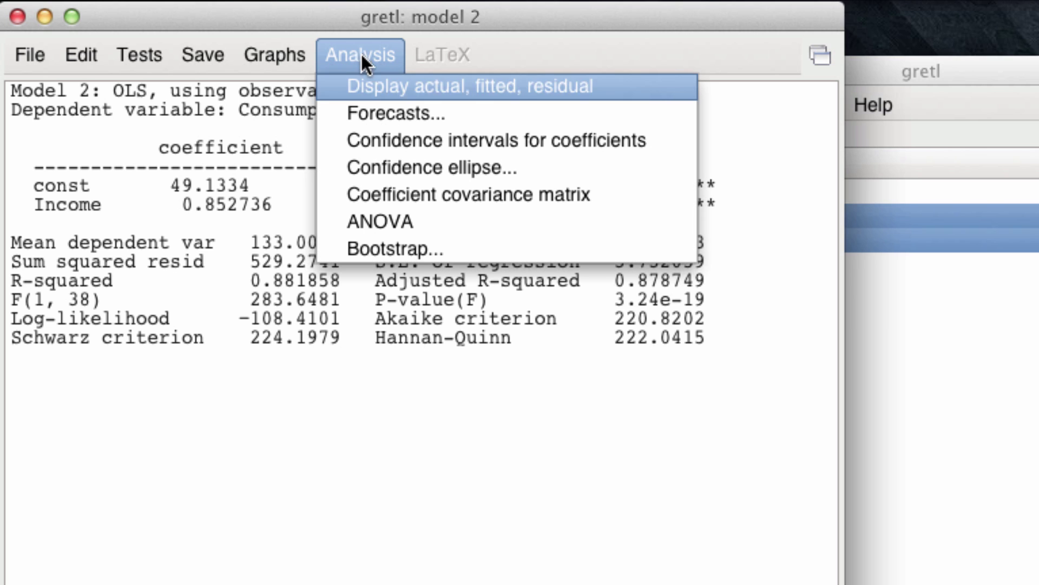
Show the 95% coefficient confidence intervals and move that window off the model results
left_click(398, 142)
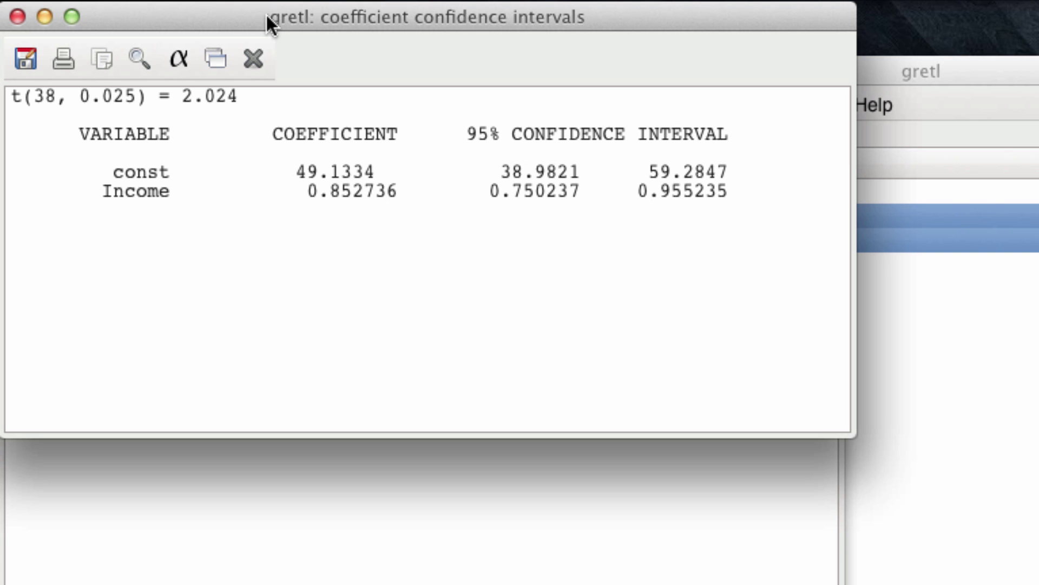
left_click_drag(266, 16, 606, 399)
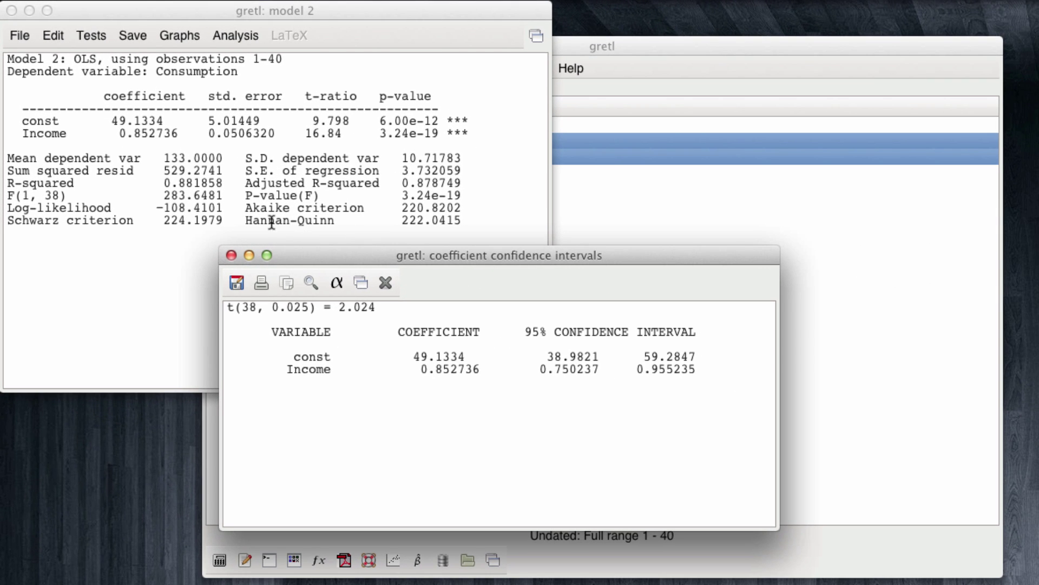
Close the confidence intervals and list actual, fitted and residual Consumption for observations 1–40
left_click(231, 254)
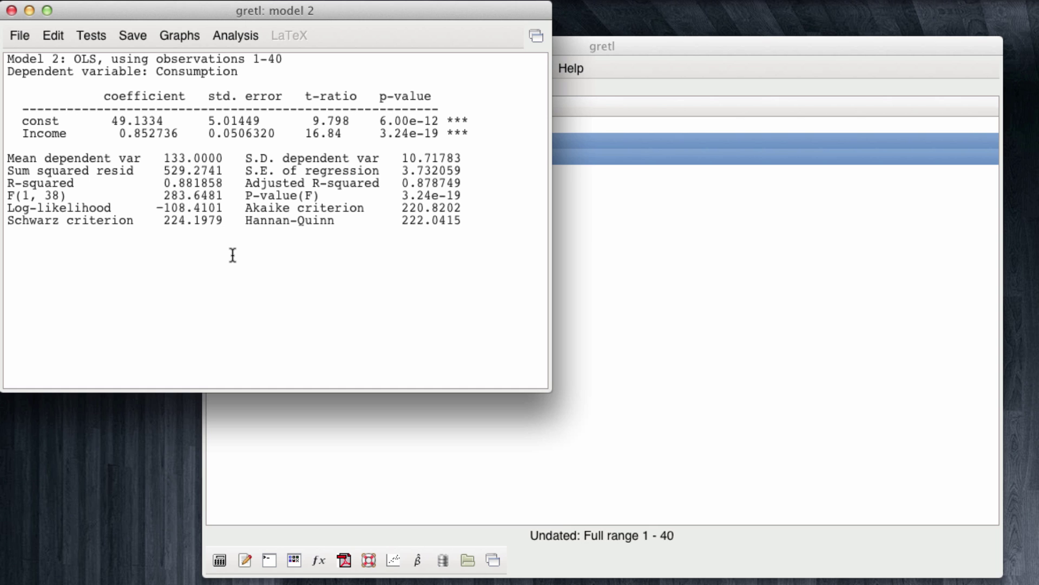
left_click(246, 36)
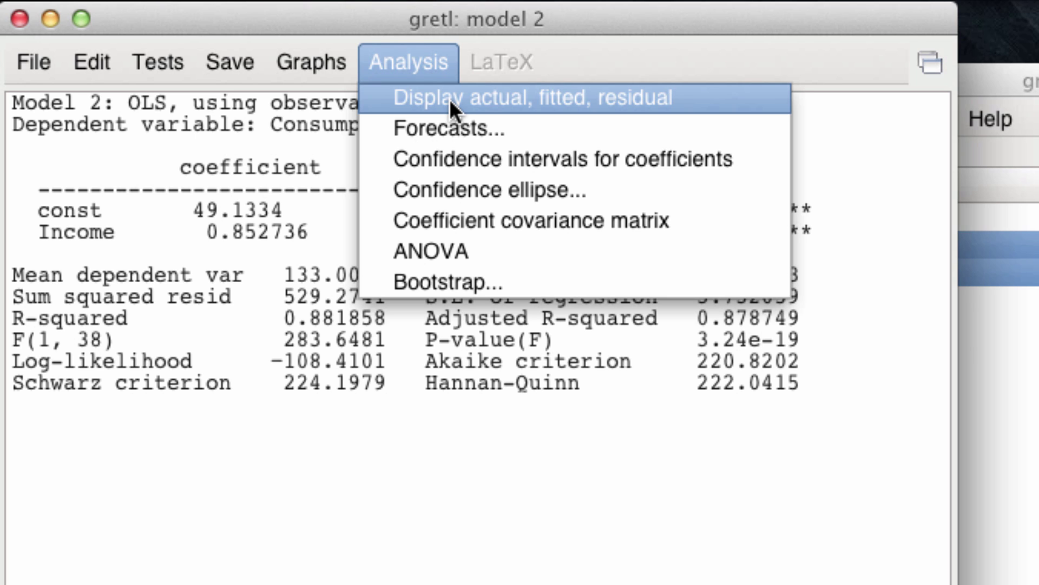
left_click(450, 99)
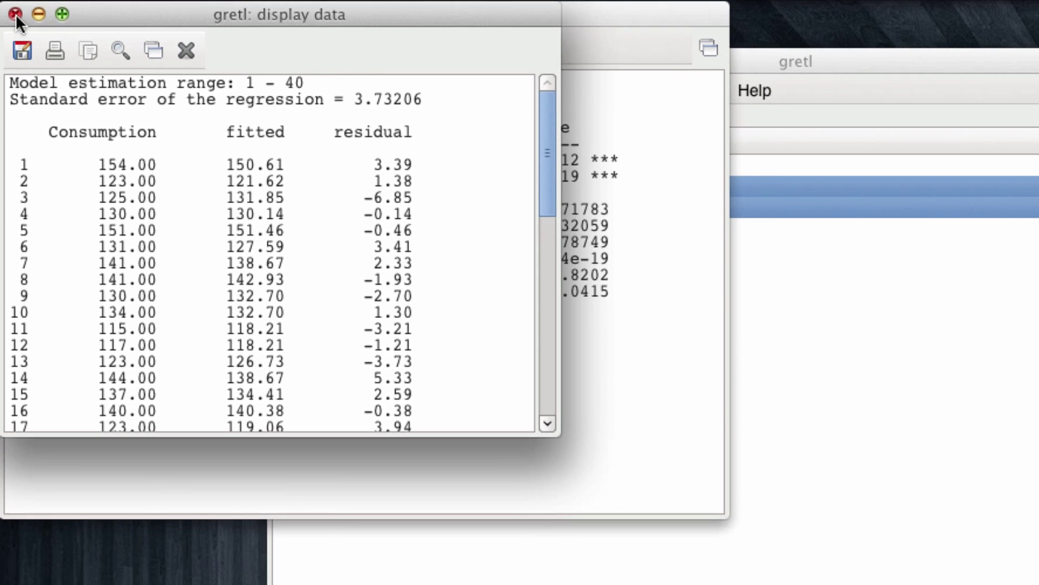
Forecast Consumption for observations 1–40 with 95% intervals (1-α 0.95) and a forecast plot
left_click(20, 19)
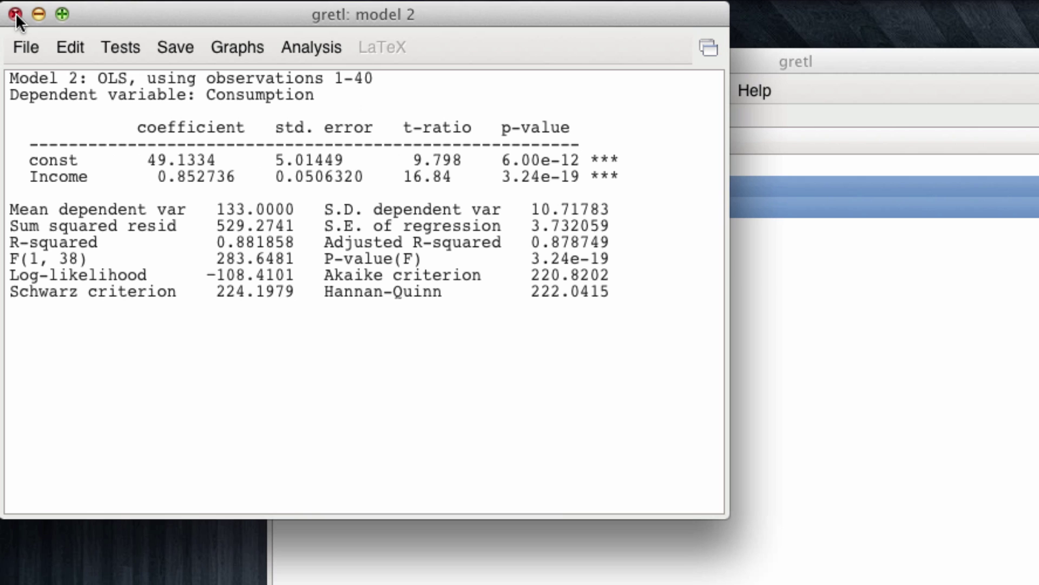
left_click(335, 46)
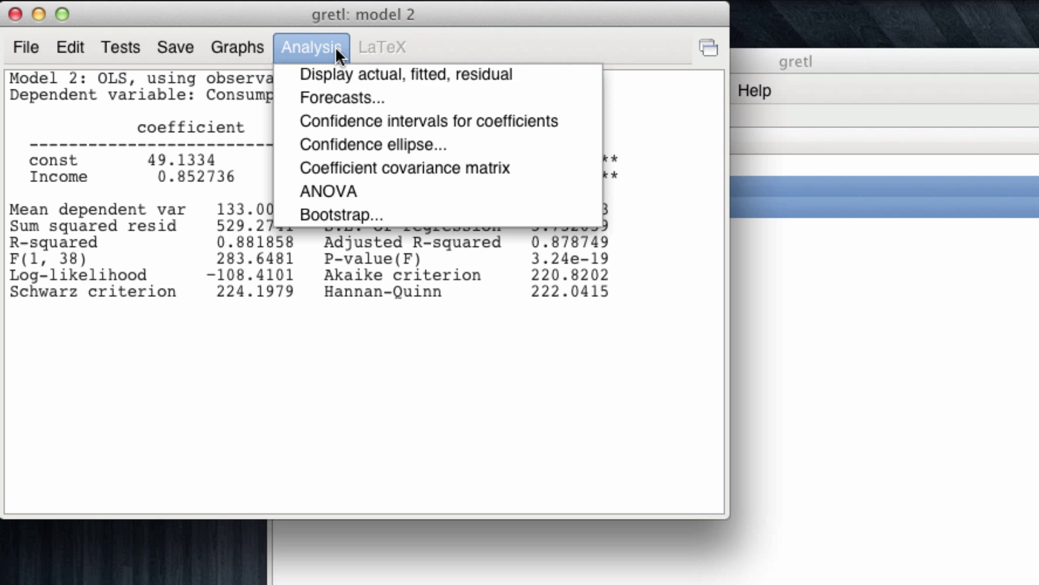
left_click(341, 103)
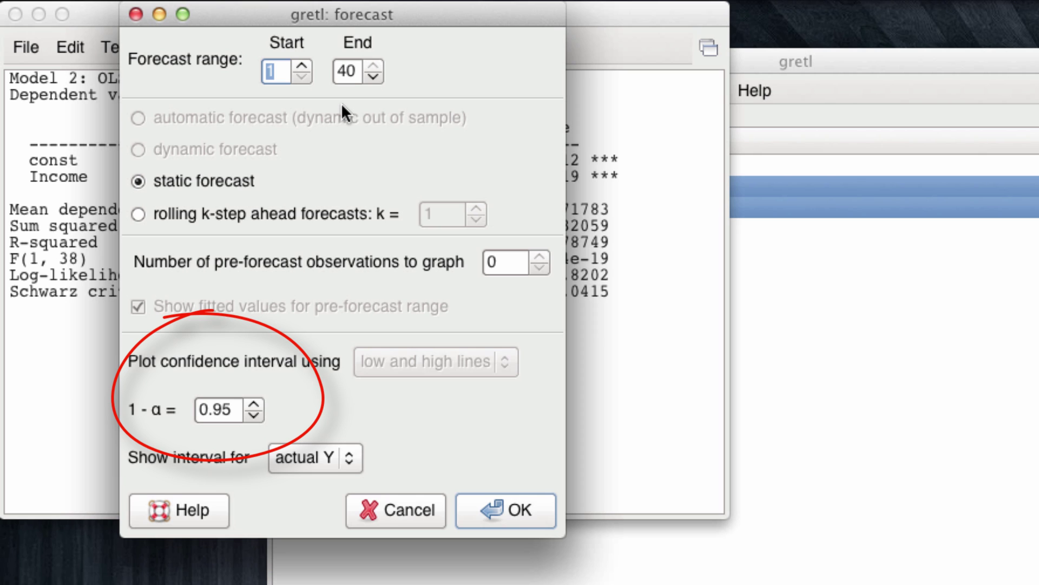
left_click(524, 505)
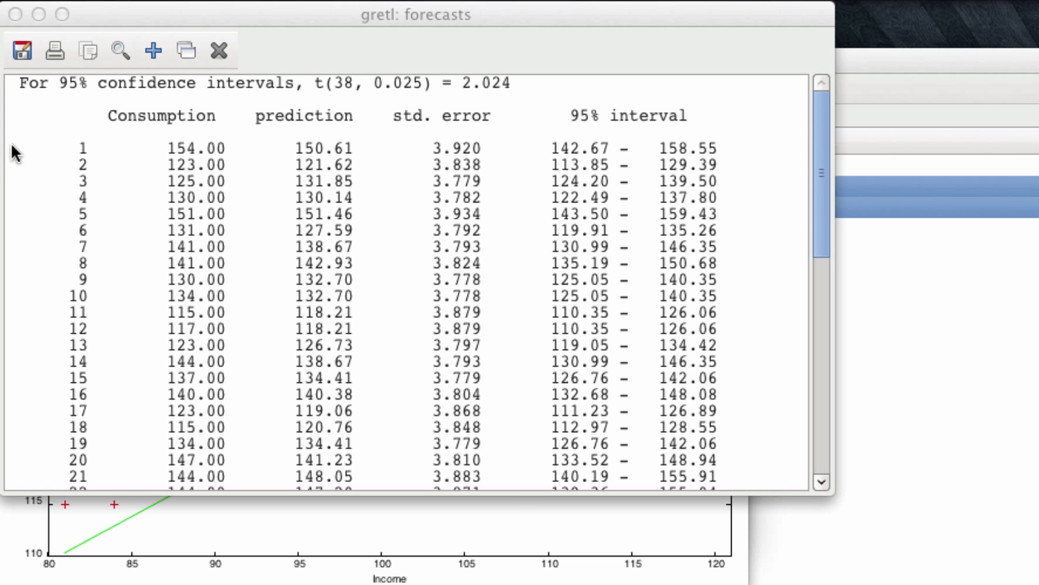
Close the forecasts table to reveal the Consumption-versus-Income plot with 95% interval bands
left_click(15, 14)
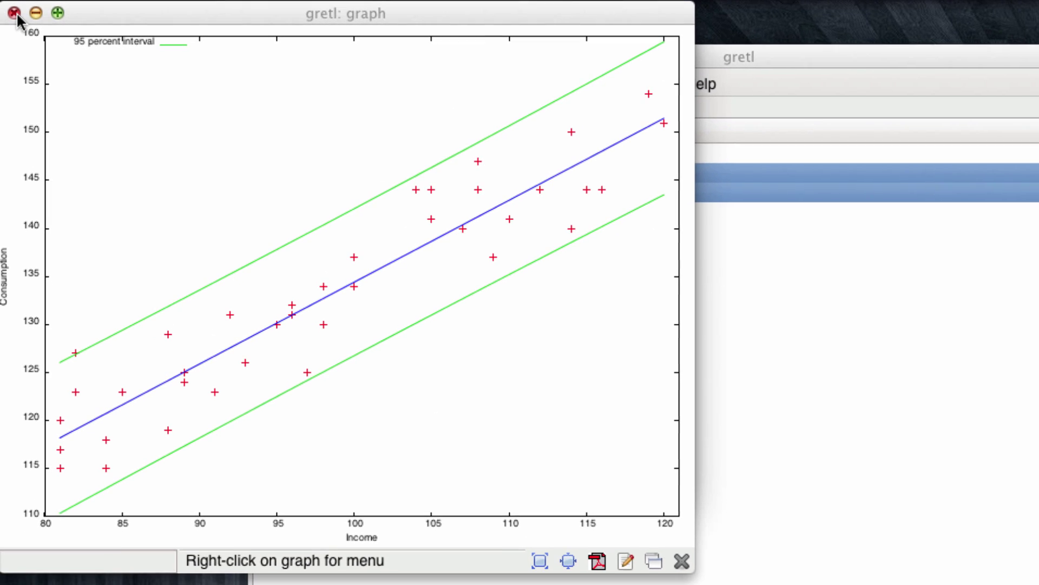